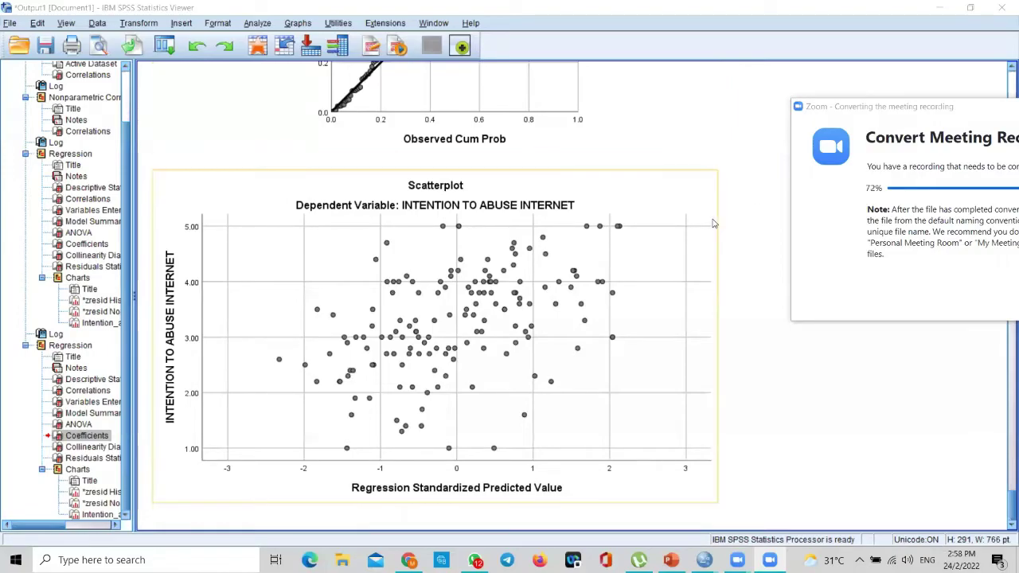
Step: Move the Zoom recording-conversion window up and to the right, off the regression output
click(968, 111)
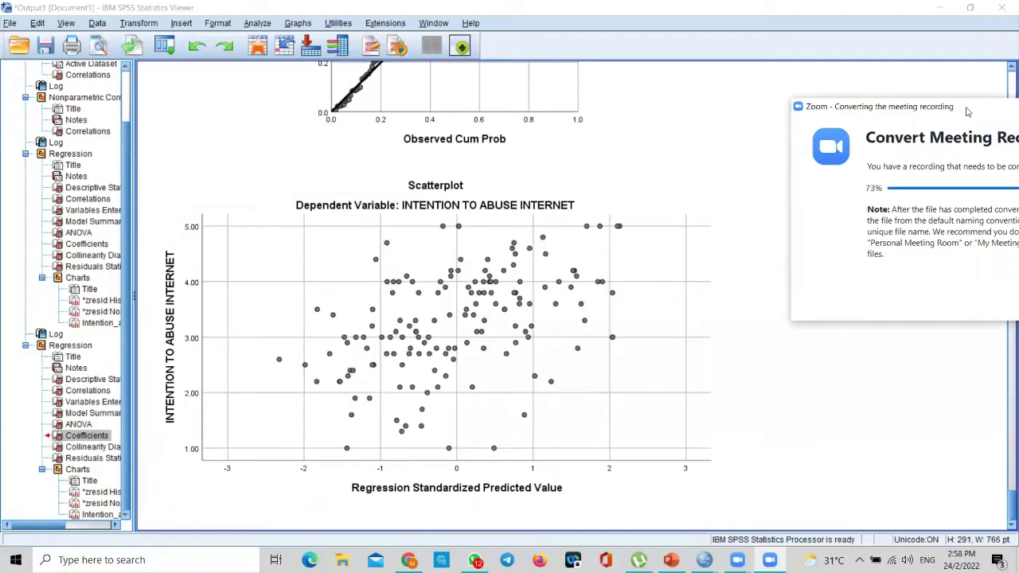
drag(967, 111, 1015, 98)
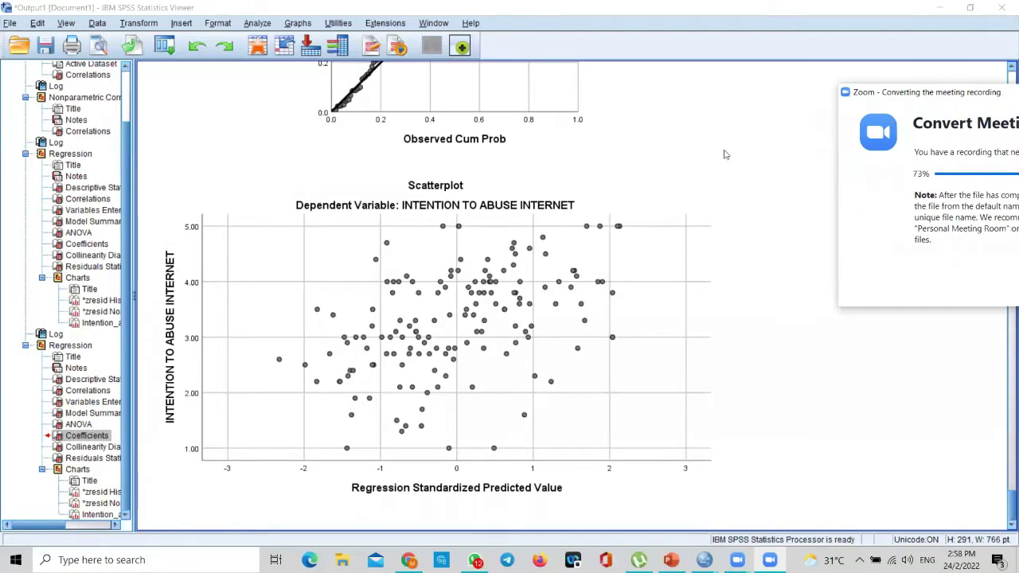
Step: Scroll up to review the residual histogram, then back down to the Normal P-P plot
scroll(546, 239, up, 10)
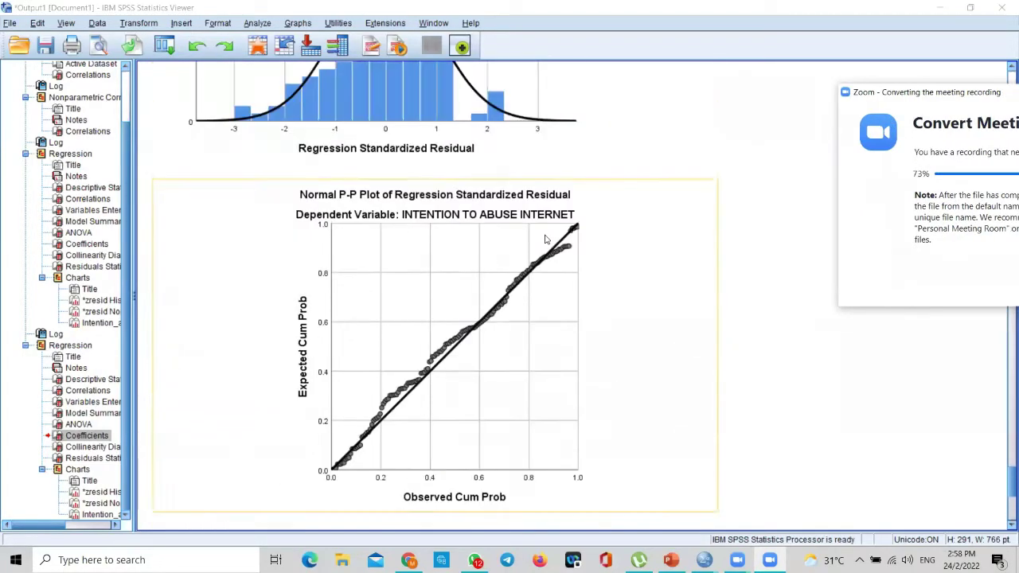
scroll(546, 239, up, 3)
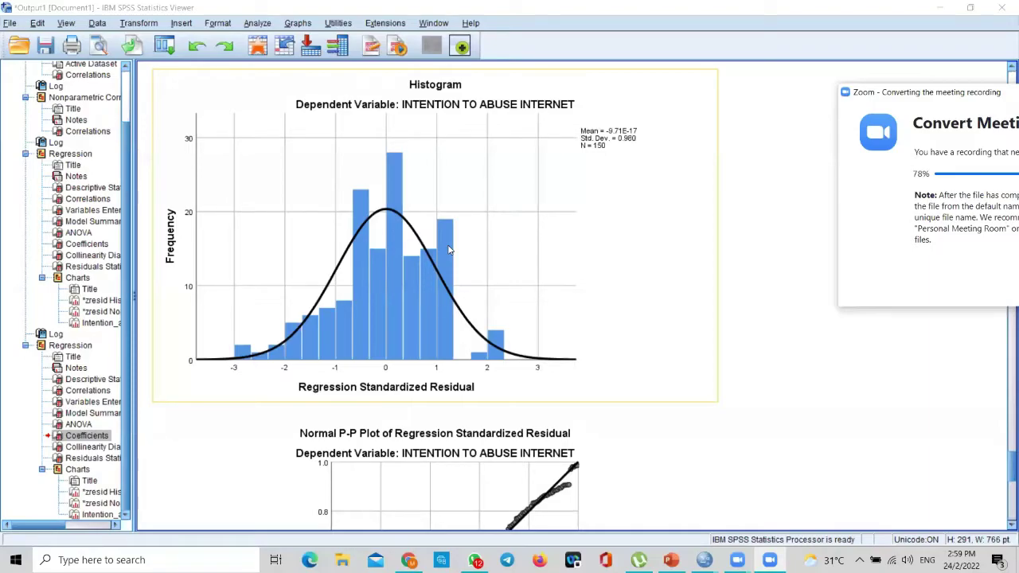
scroll(448, 250, down, 3)
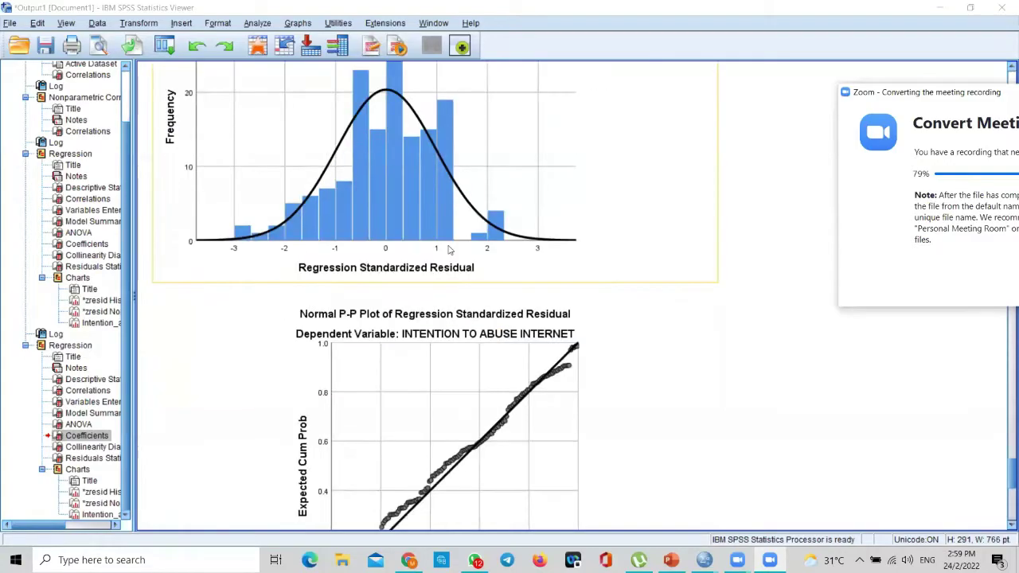
scroll(448, 250, down, 3)
Step: Select the Normal P-P plot, then scroll to show the whole standardized predicted-value scatterplot
click(449, 328)
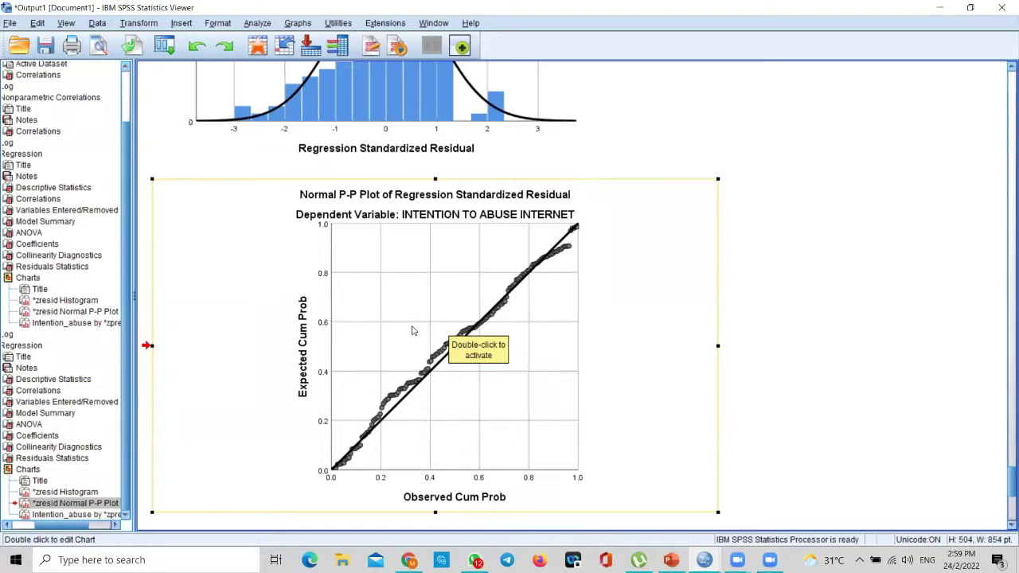
scroll(413, 330, down, 2)
scroll(419, 323, up, 1)
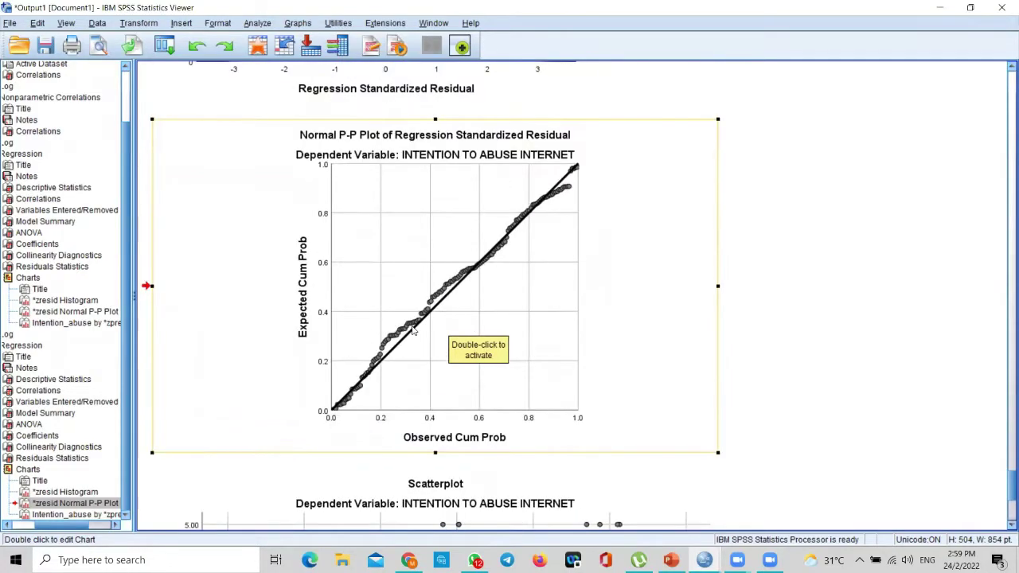
scroll(422, 316, up, 6)
scroll(421, 317, down, 7)
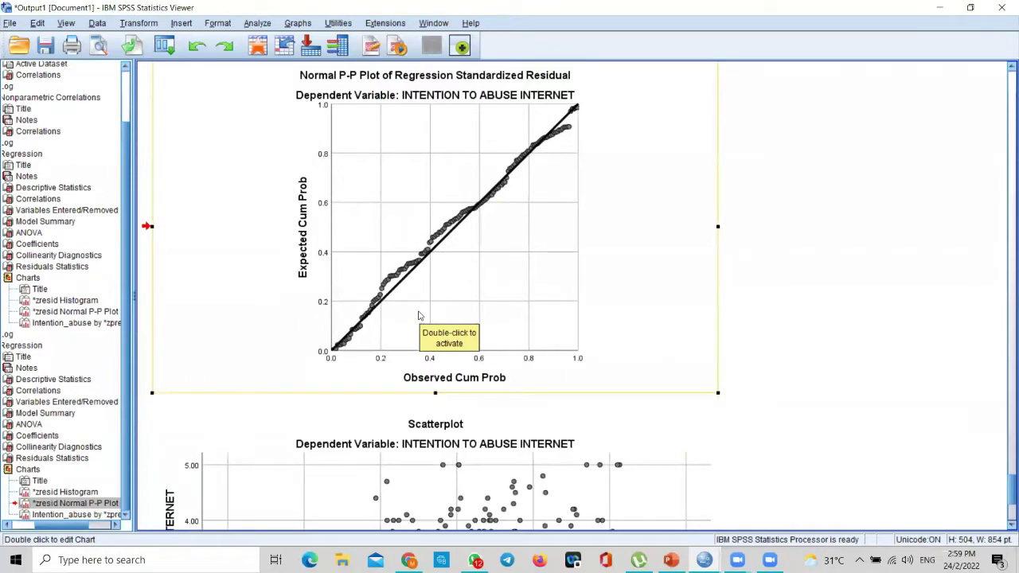
scroll(420, 317, down, 4)
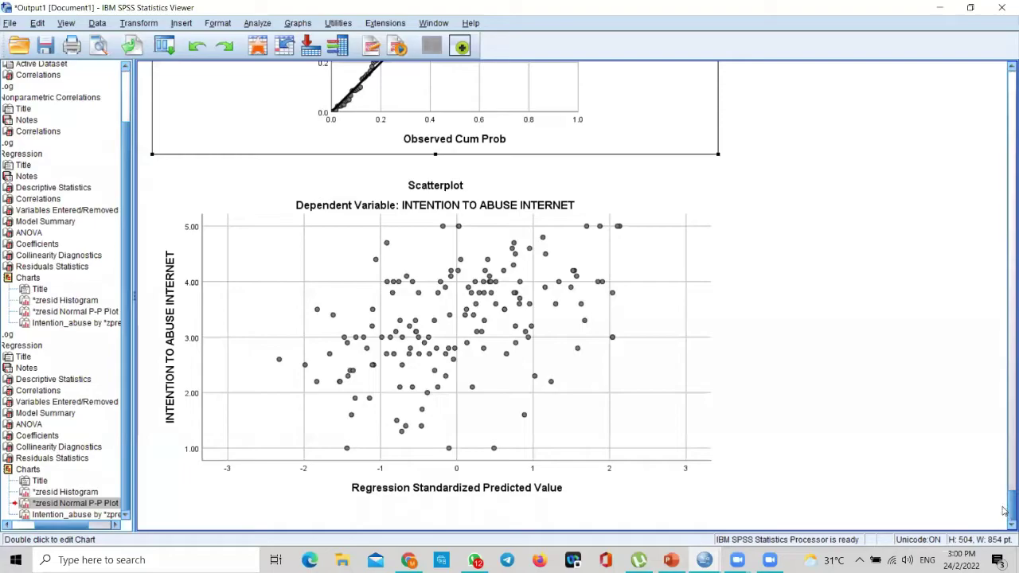
Step: Scroll to the Coefficients and Collinearity Diagnostics tables and select the Collinearity Diagnostics table
drag(1004, 510, 1004, 437)
click(610, 428)
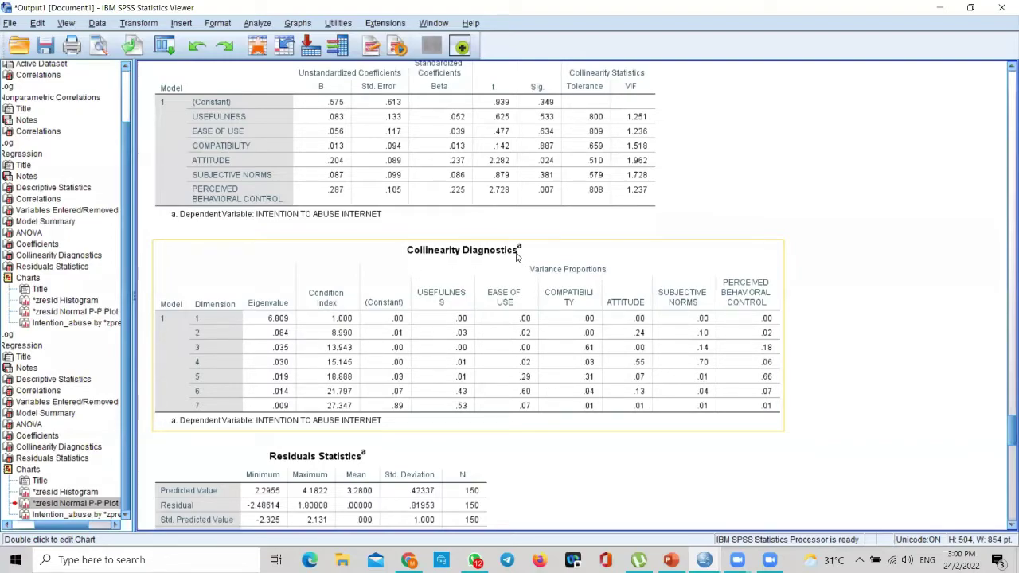
click(563, 257)
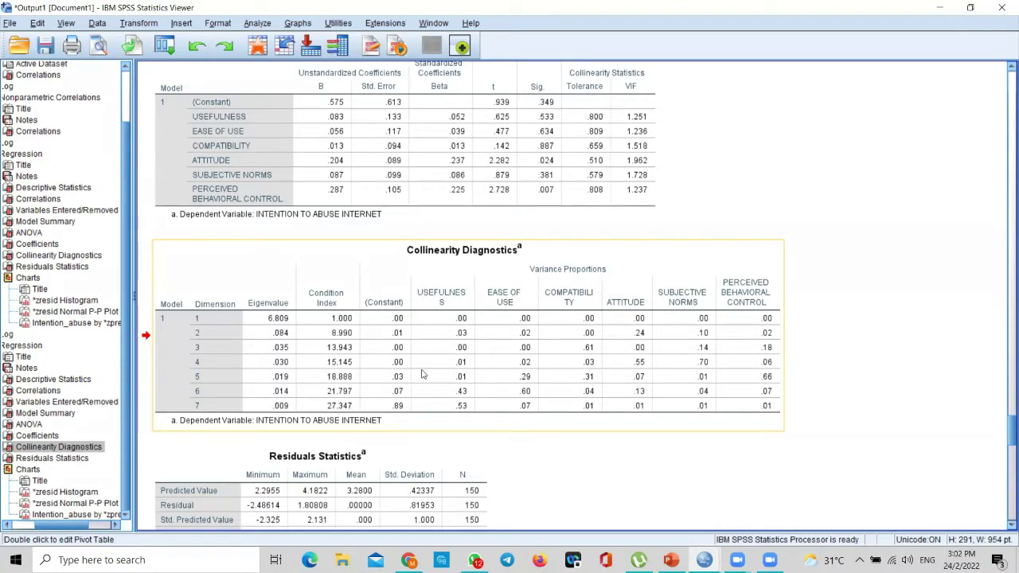
Step: Scroll up to show the full Coefficients table with VIF values from 1.236 to 1.962
scroll(420, 293, up, 3)
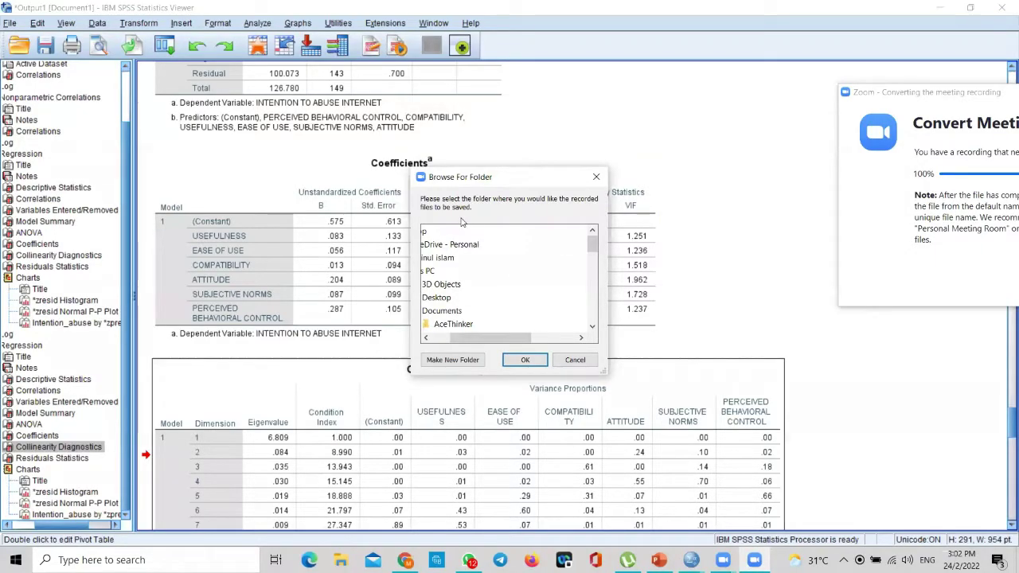
Step: In Zoom's Browse For Folder dialog, pick Documents under This PC as the save folder
drag(494, 338, 453, 340)
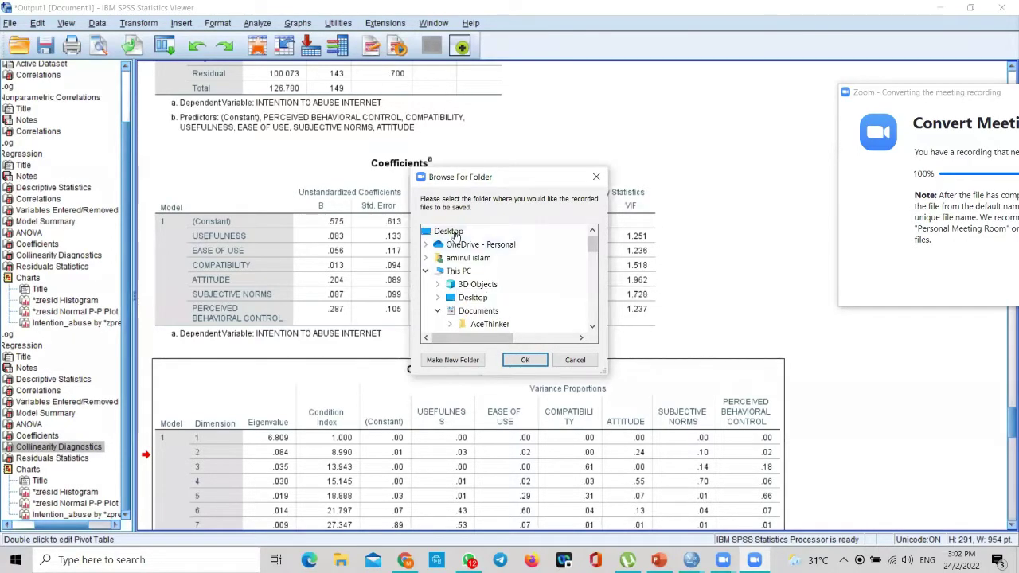
click(449, 231)
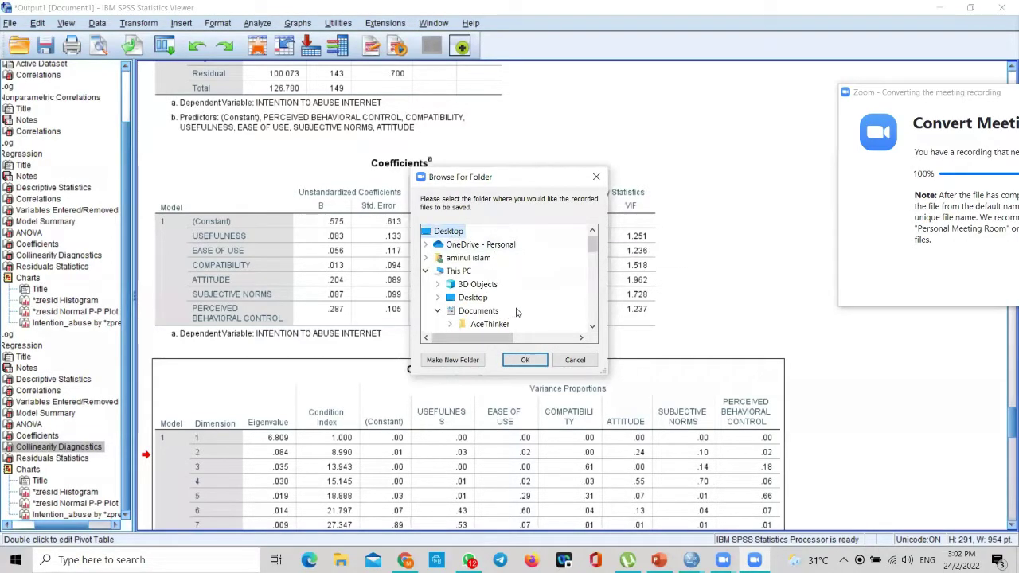
click(481, 311)
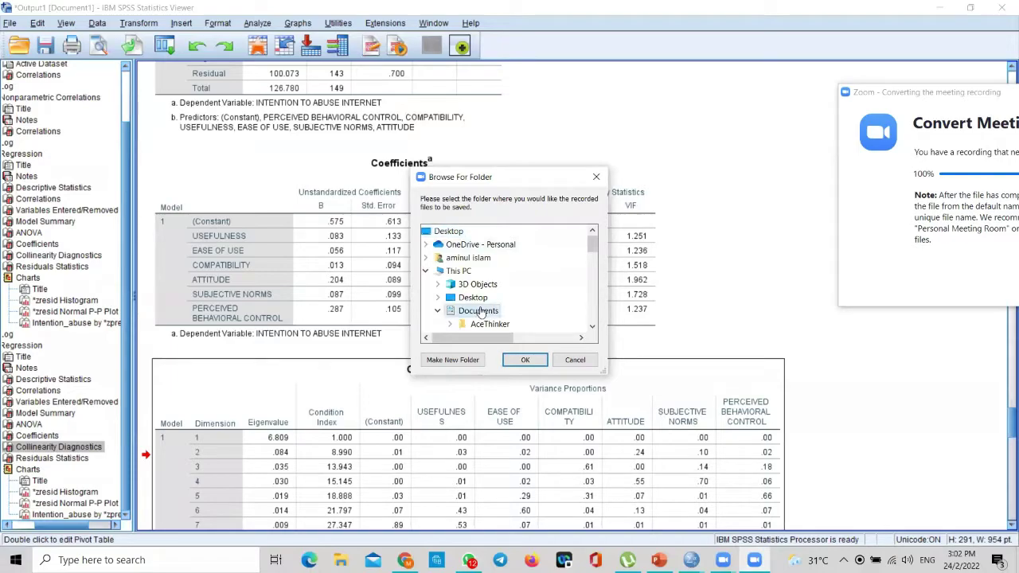
Step: Confirm saving the recording to Documents, then minimize the opened Documents folder
click(525, 360)
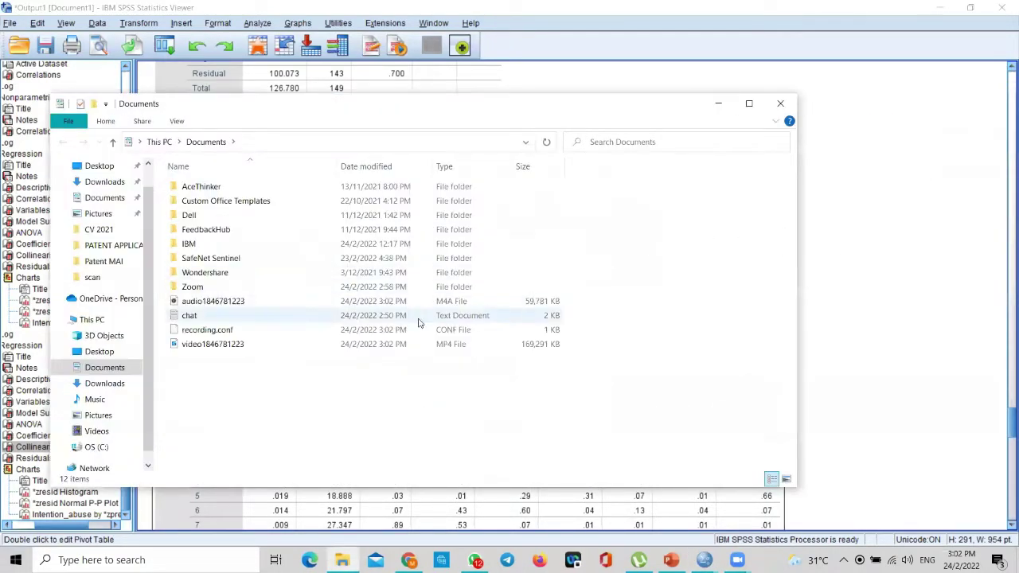
click(719, 104)
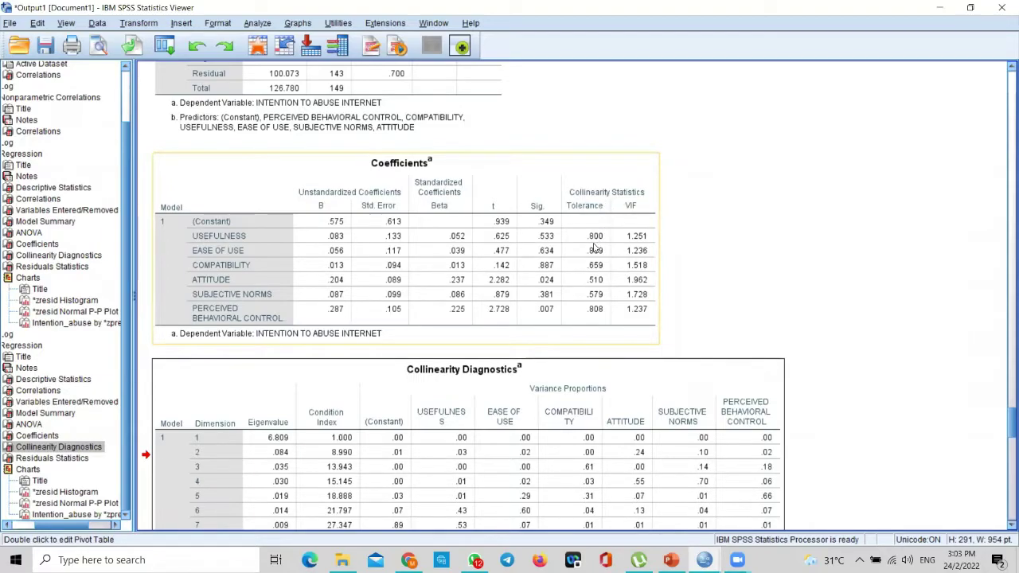
Step: Scroll through the output and select the Coefficients table showing tolerance and VIF statistics
scroll(590, 244, up, 1)
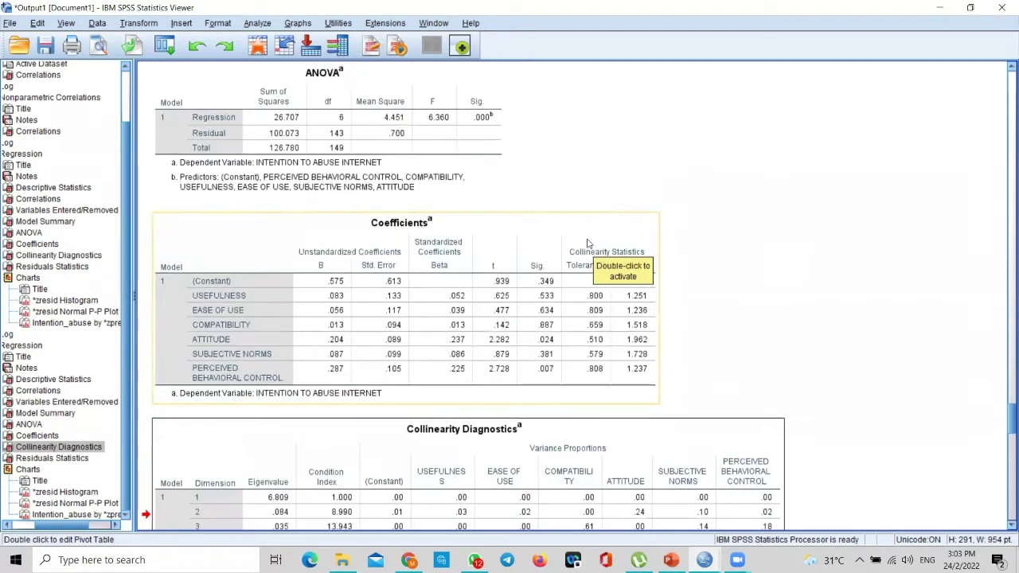
scroll(588, 243, up, 3)
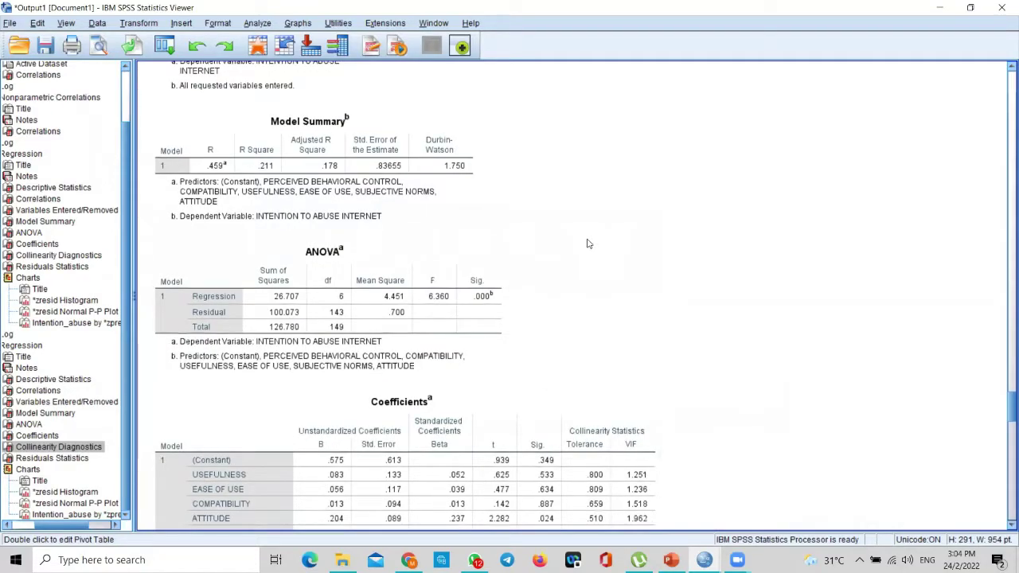
scroll(607, 255, down, 2)
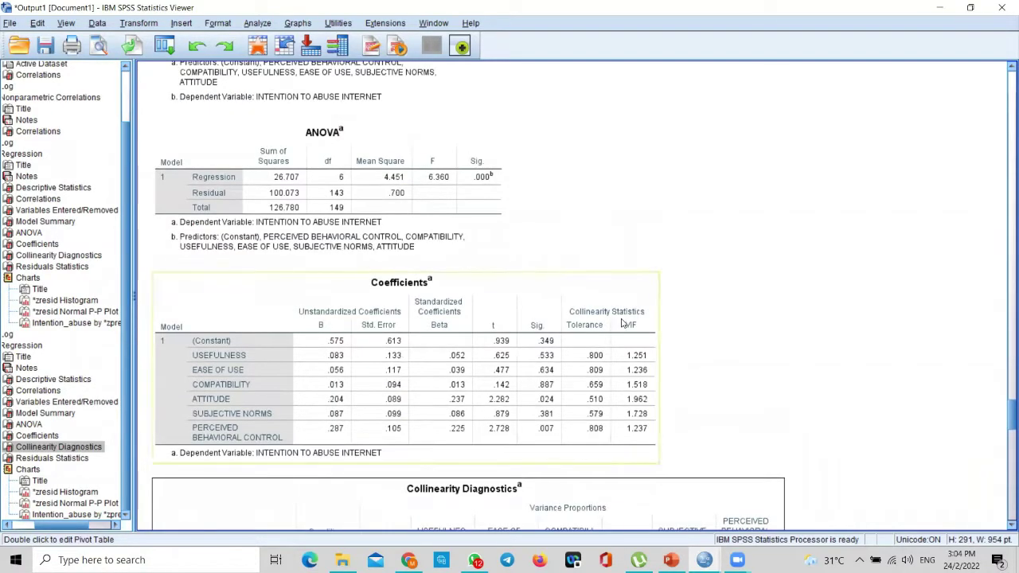
scroll(622, 322, down, 2)
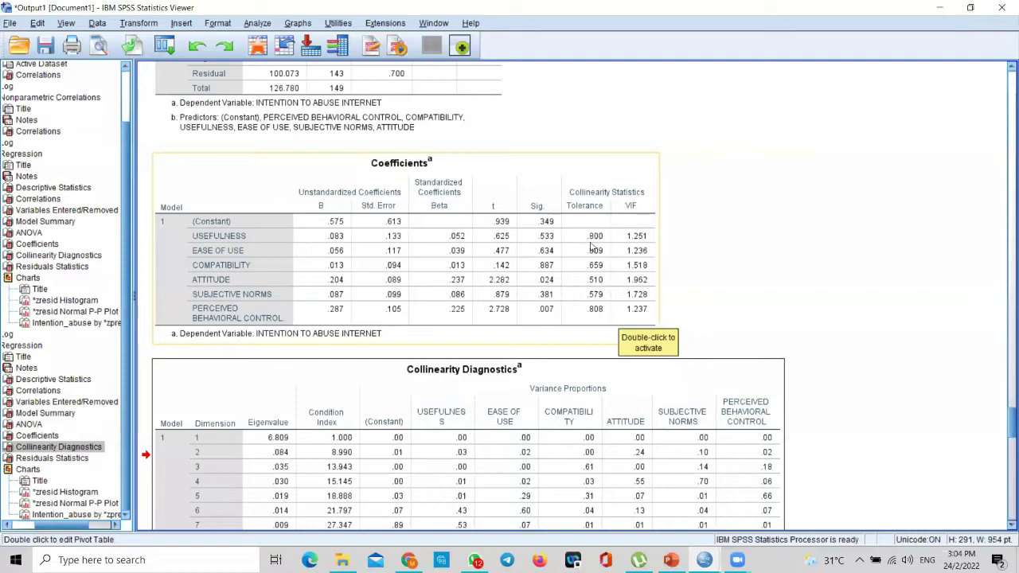
click(594, 215)
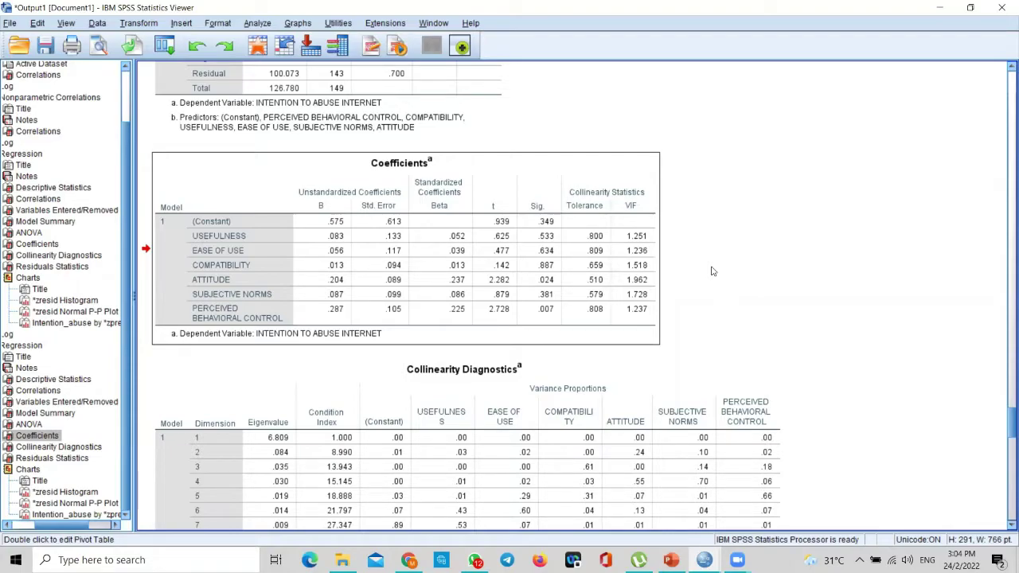
Step: Select the Model Summary table to check Durbin-Watson 1.750, then clear the selection
scroll(708, 272, up, 5)
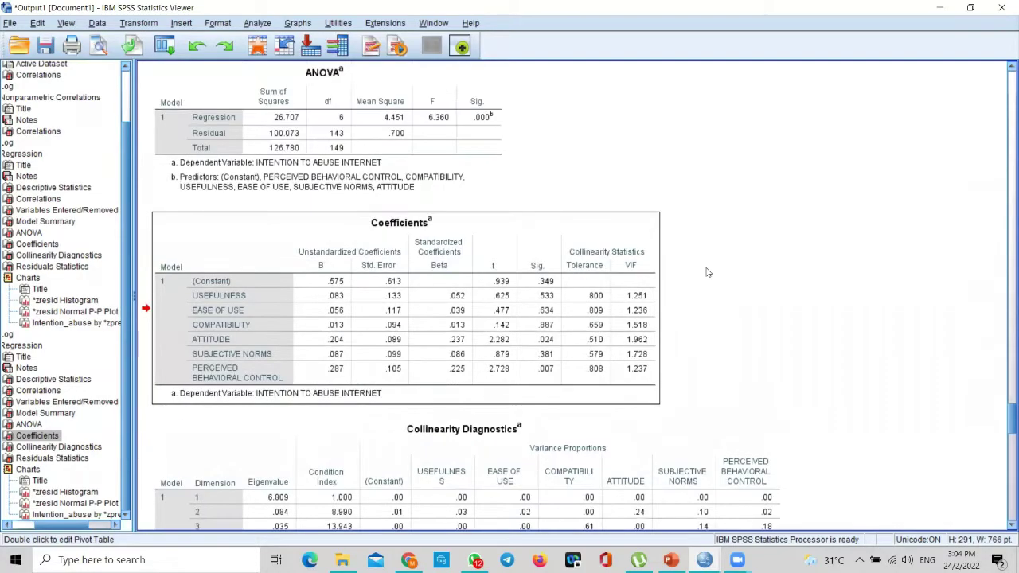
scroll(704, 272, up, 2)
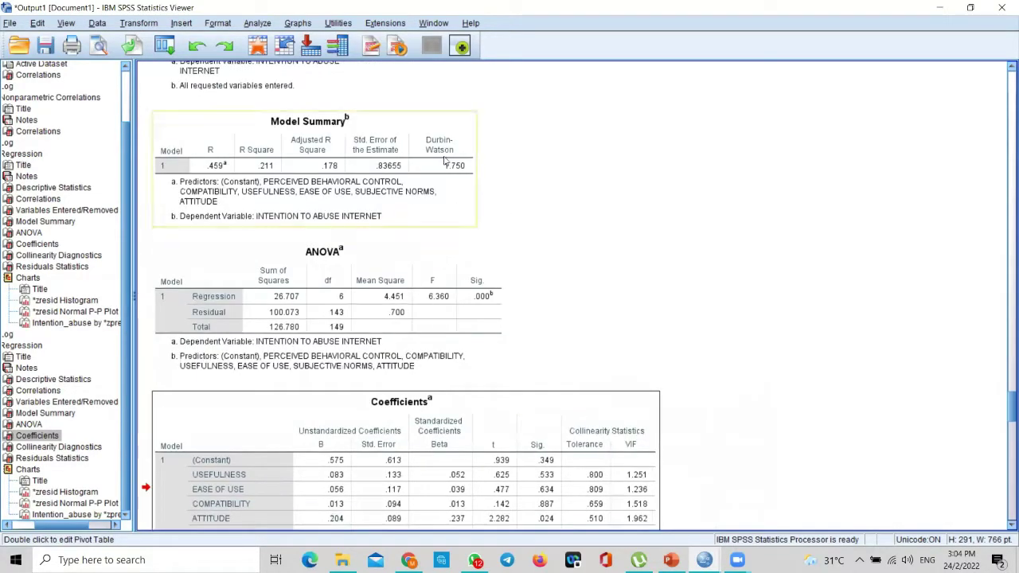
click(466, 131)
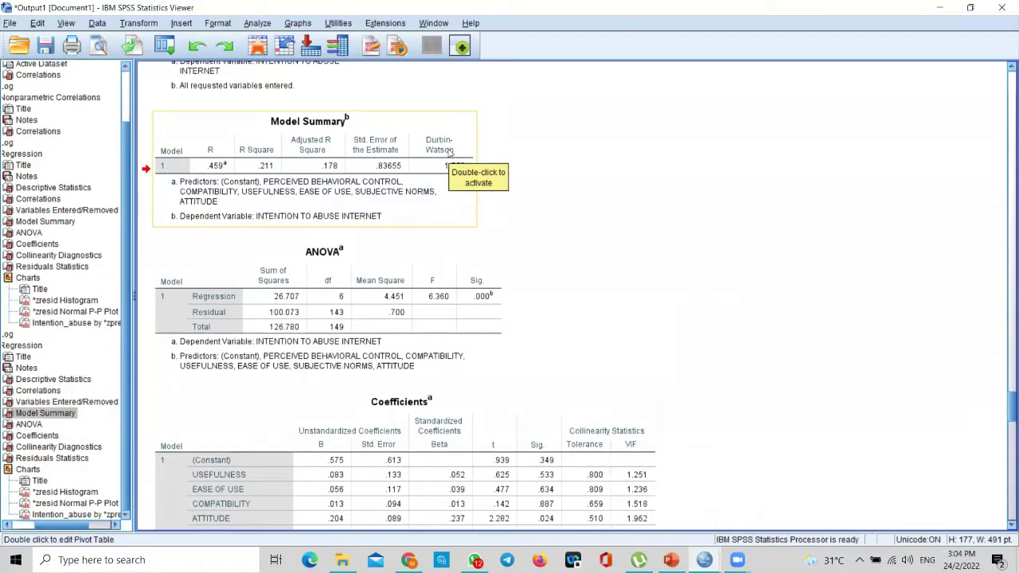
click(552, 171)
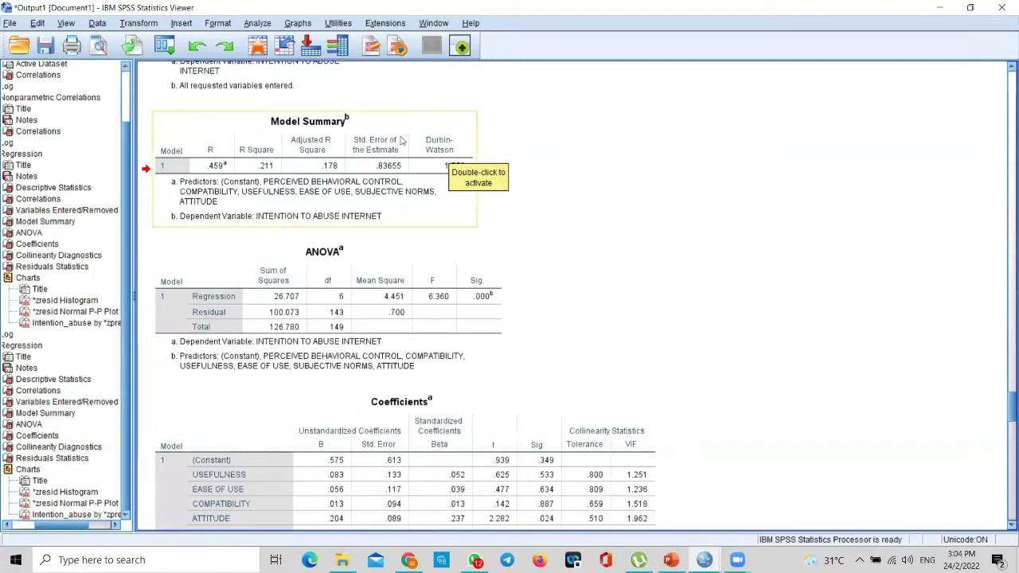
click(373, 126)
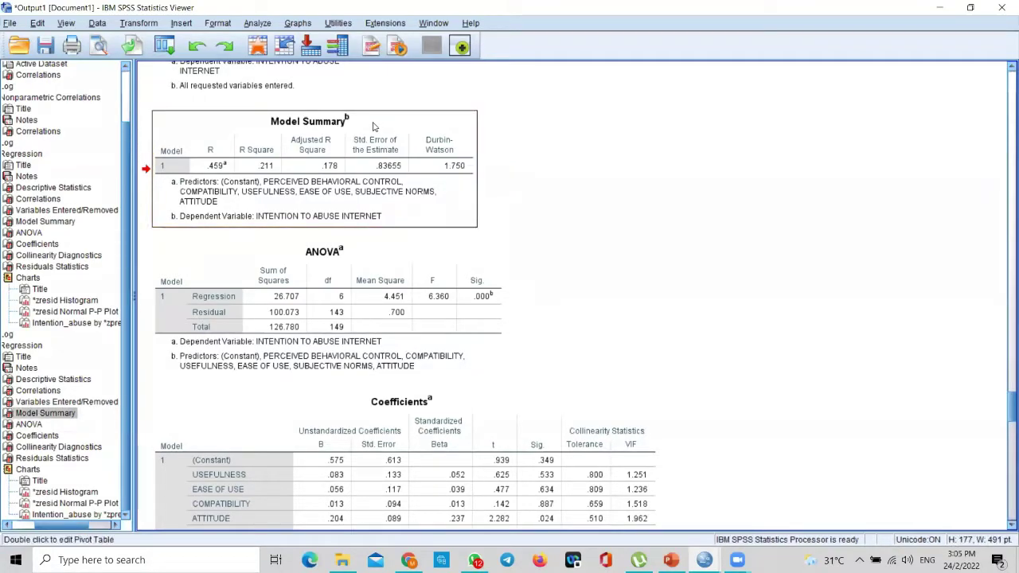